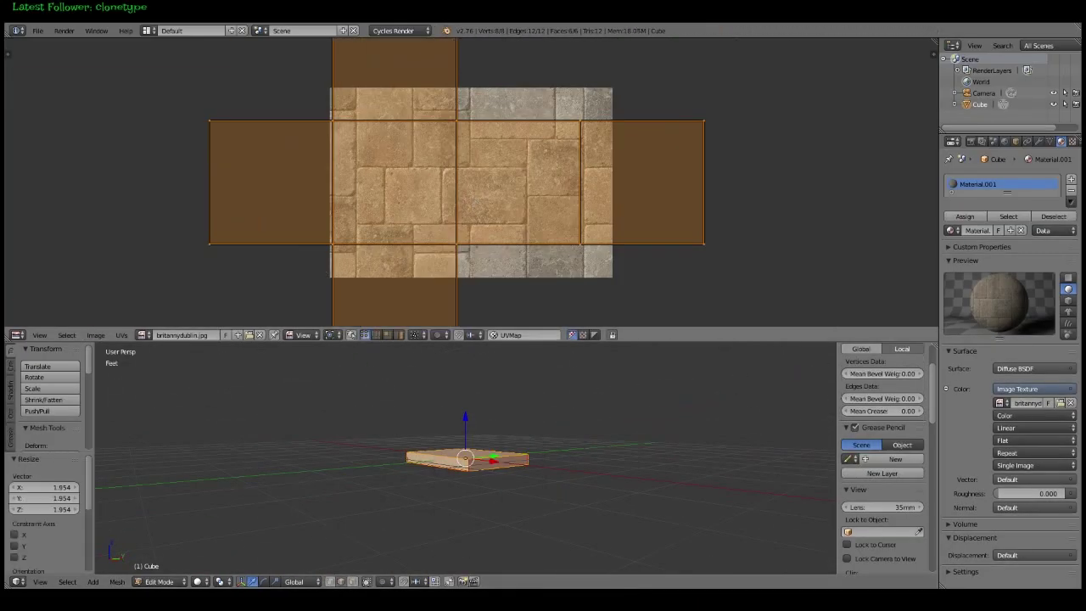
Step: Unwrap the paver slab's faces so the UVs fit the stone image, then return to Object Mode
key("u")
left_click(542, 455)
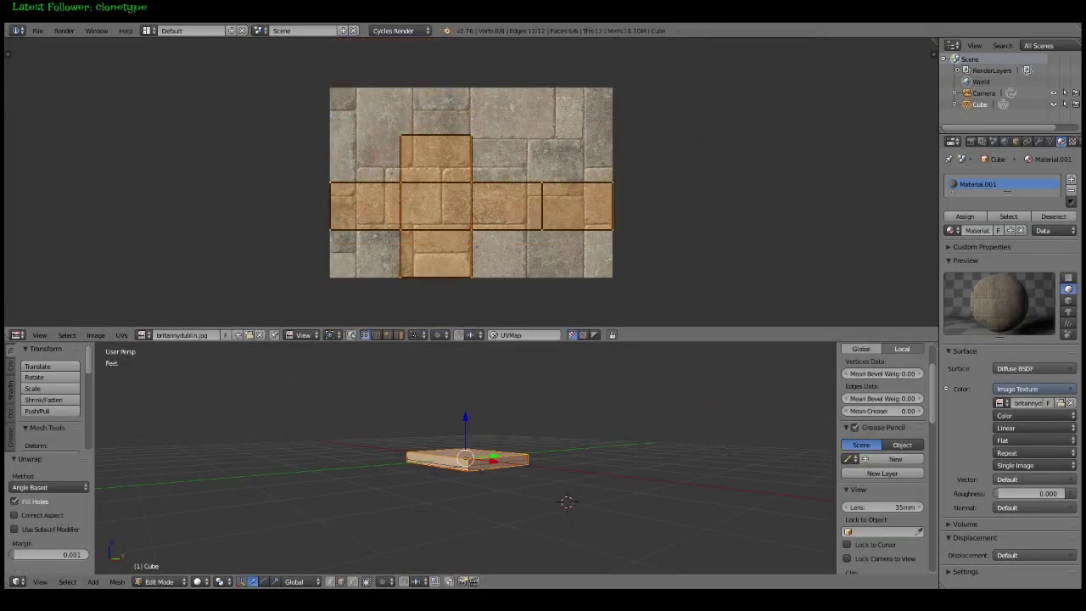
key("Tab")
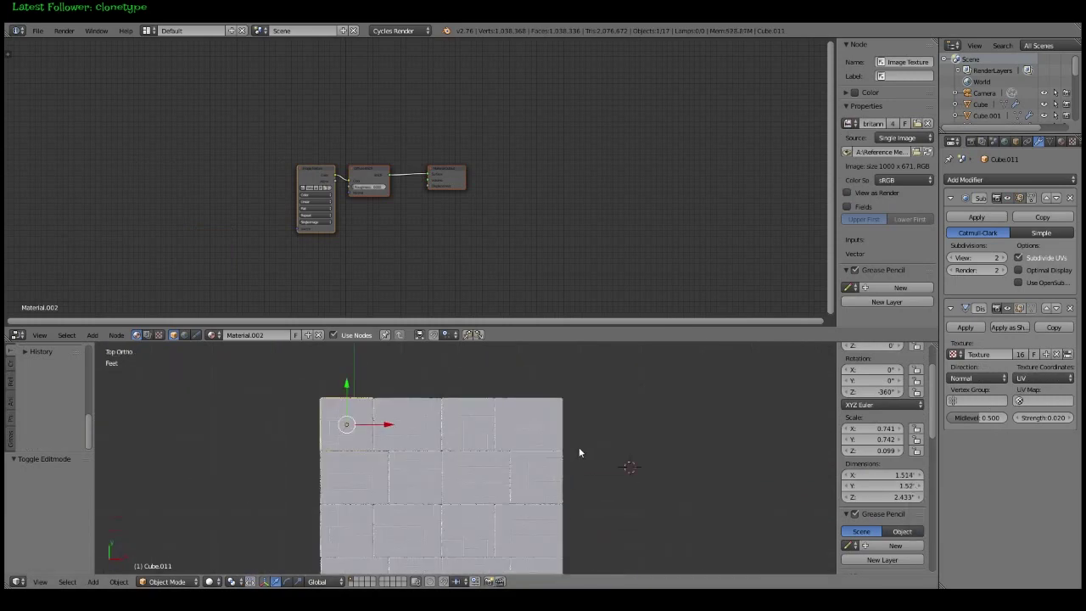
Step: Select another wall block and view the scene through the camera
right_click(384, 514)
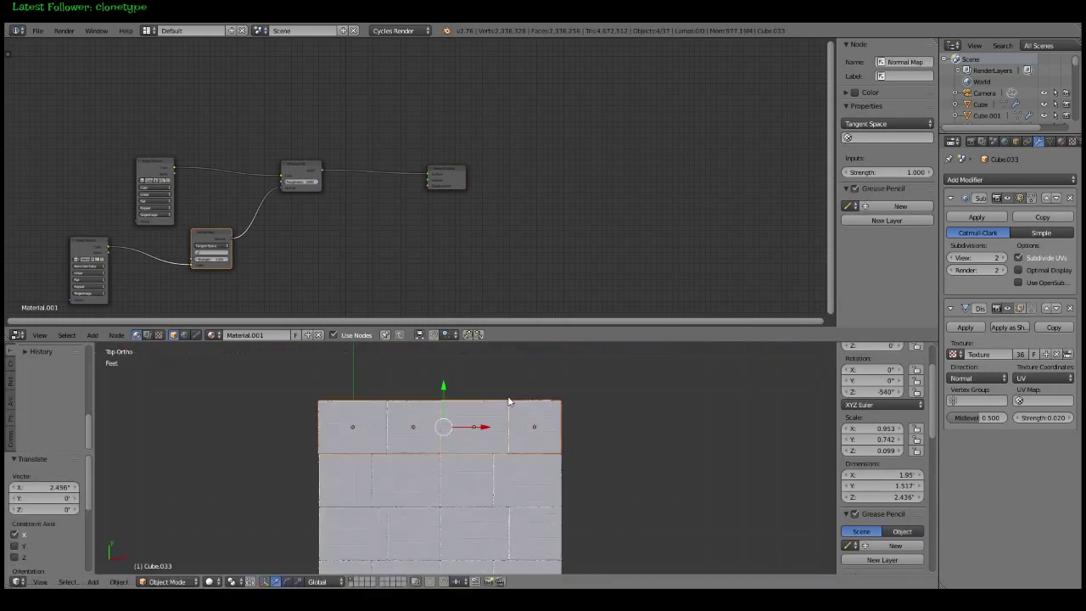
key("KP_0")
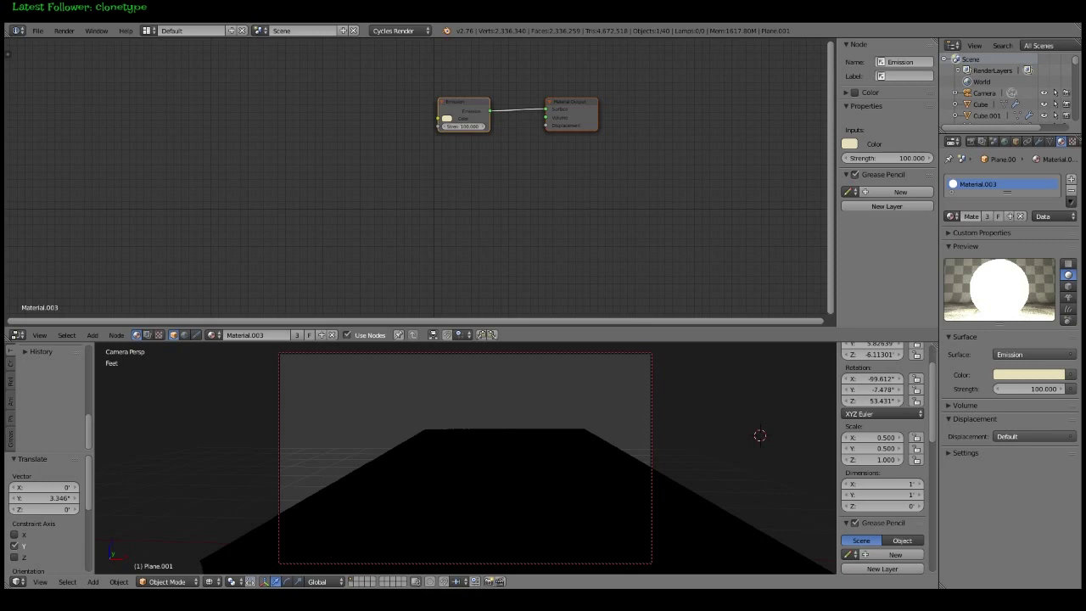
Step: Switch to front orthographic view to work on the wall block
key("KP_1")
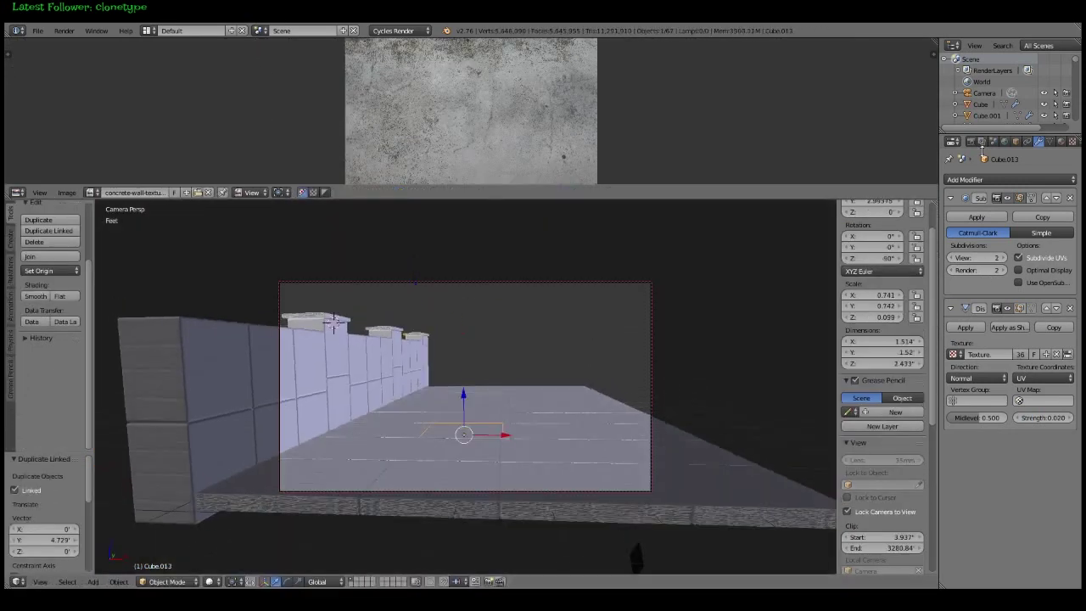
Step: Select the camera in the scene
left_click(984, 93)
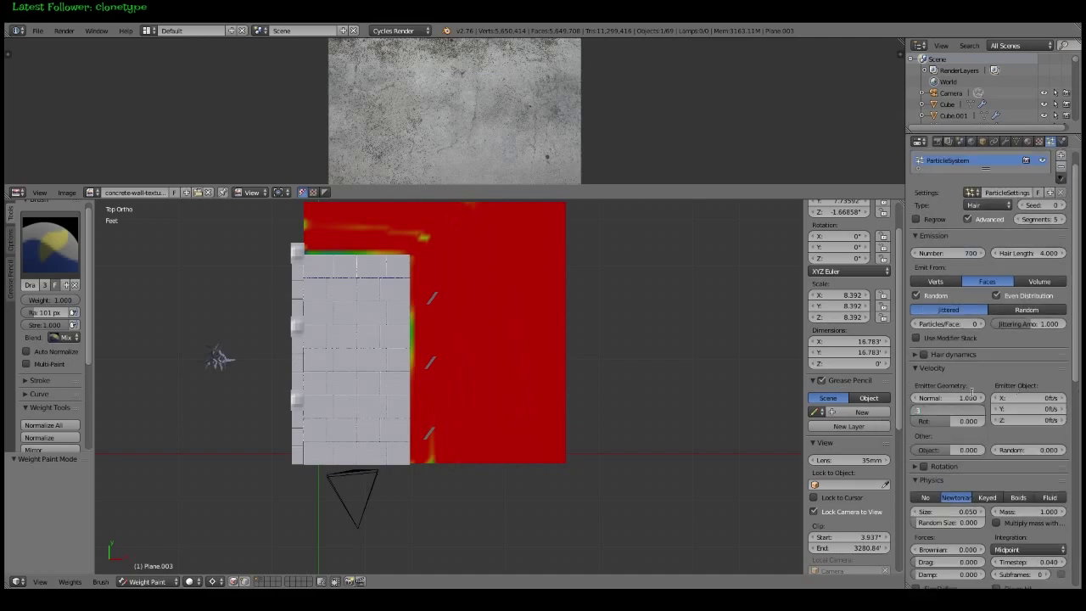
Step: Expand the grass particle field weights, then render the camera view
left_click(1080, 404)
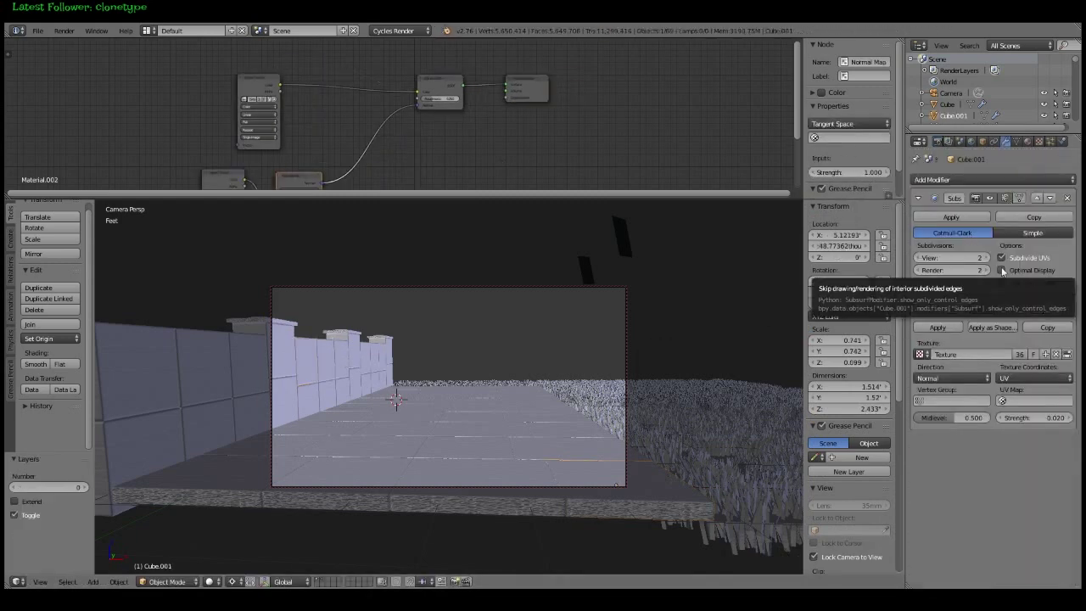
key("F12")
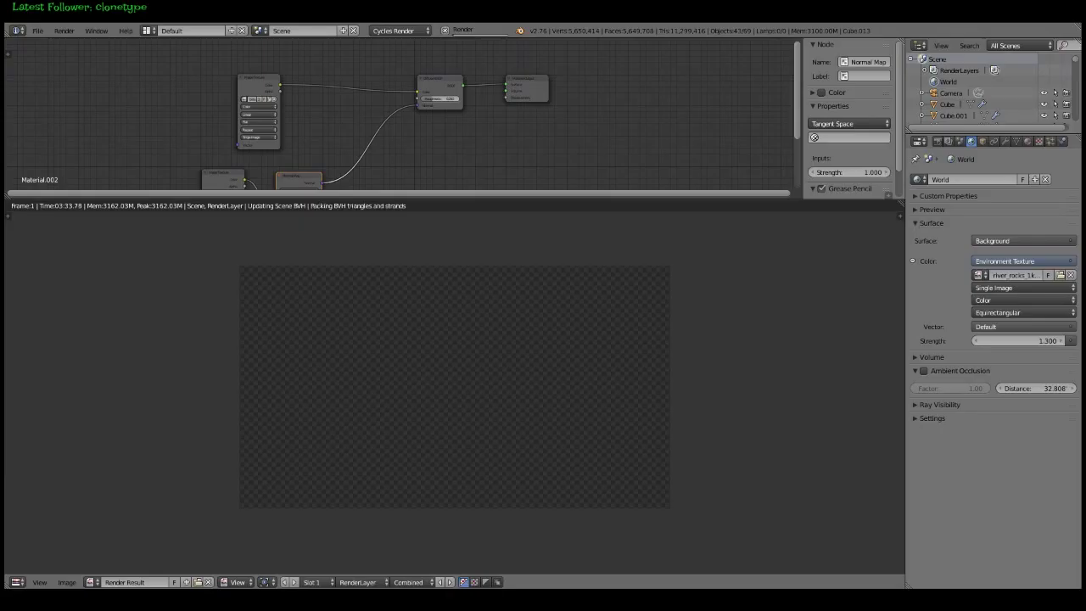
Step: Cancel the running renders and move lawn plane Plane.003 to its new position
key("Escape")
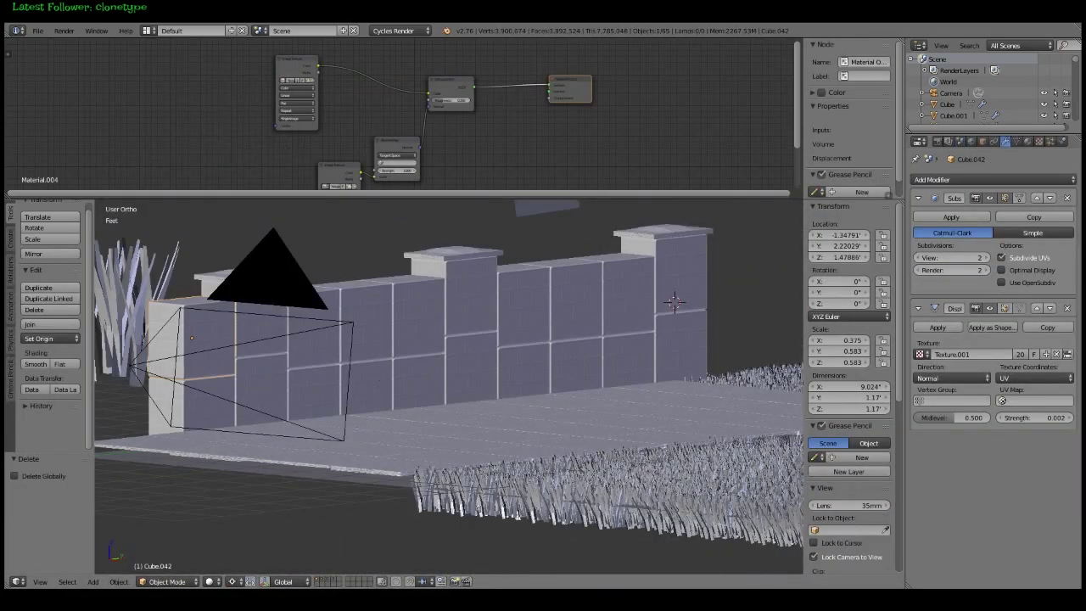
key("F12")
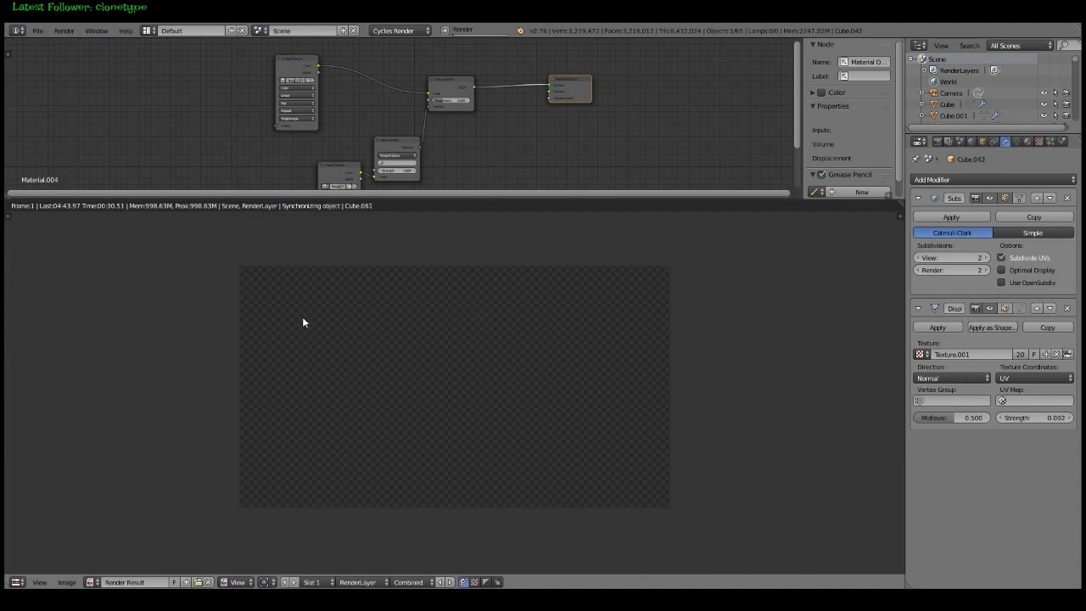
key("Escape")
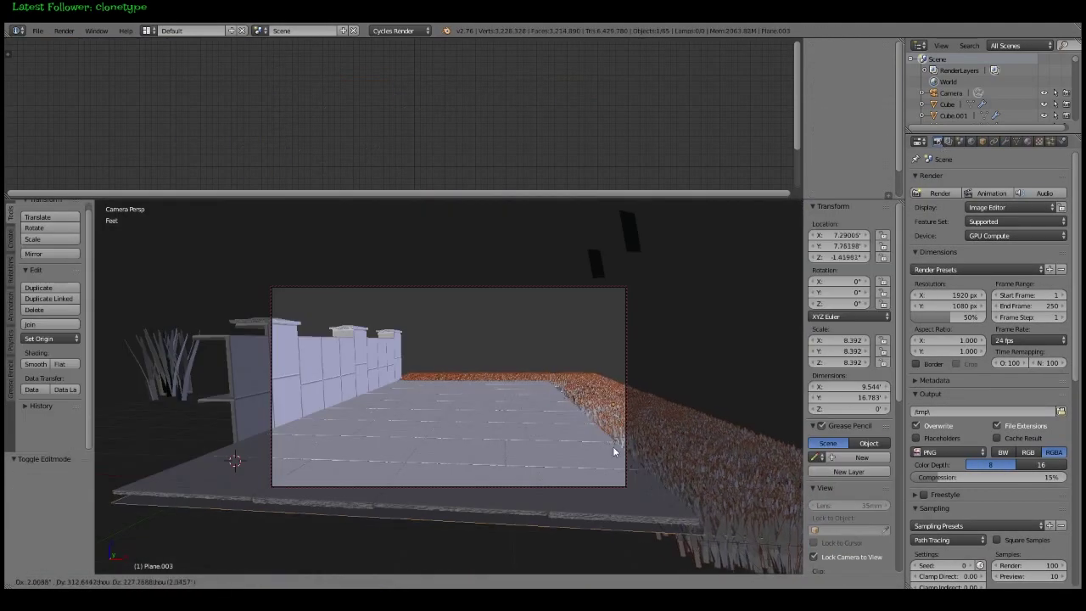
left_click(615, 451)
left_click(1052, 141)
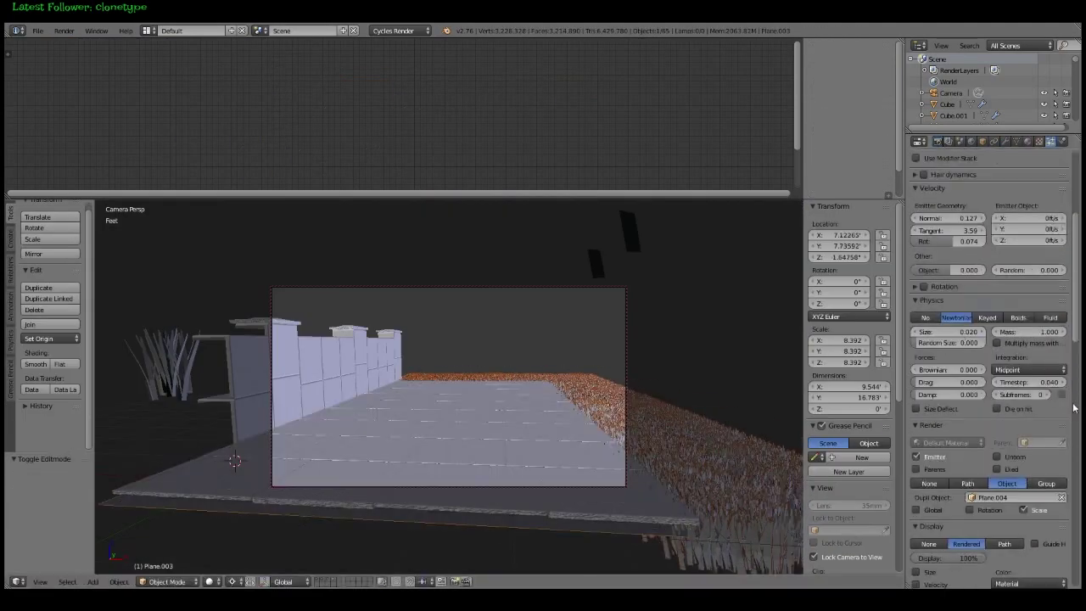
Step: Remove the Subsurf modifier from wall block Cube.059
key("KP_1")
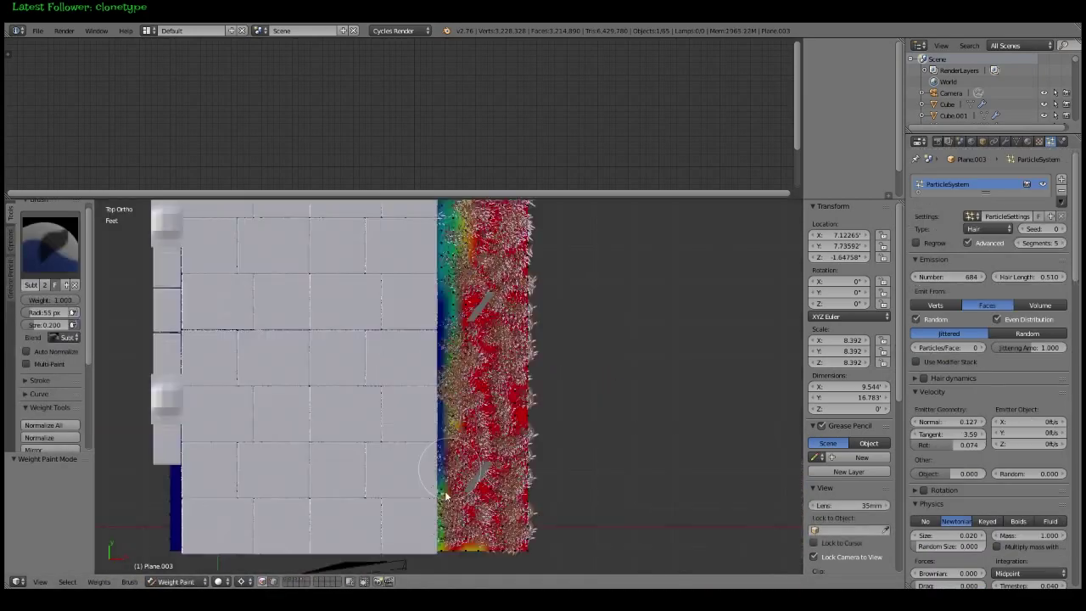
scroll(230, 407, "down", 5)
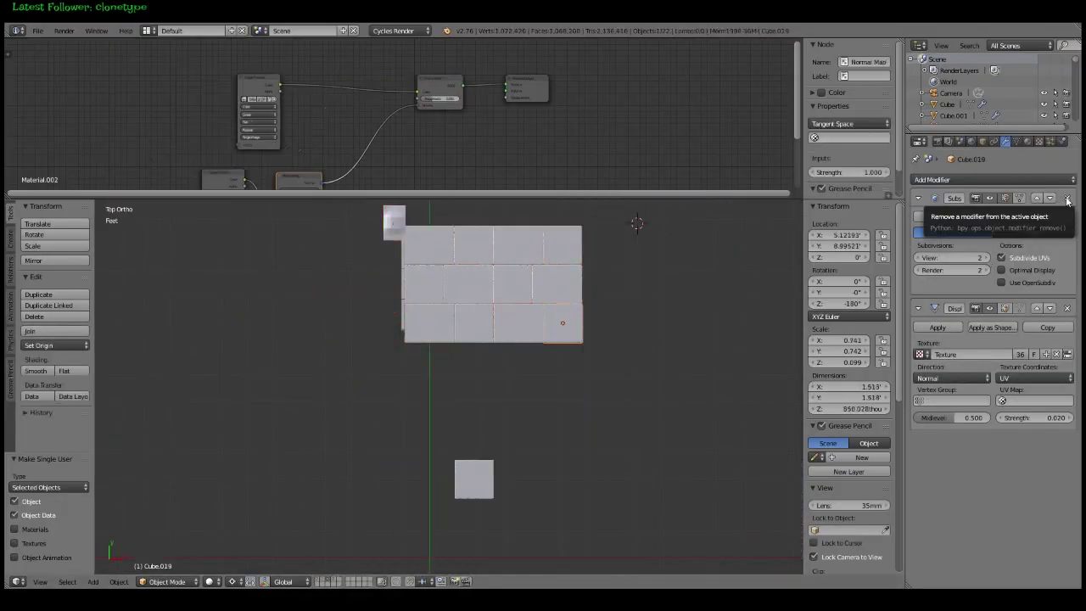
left_click(1068, 199)
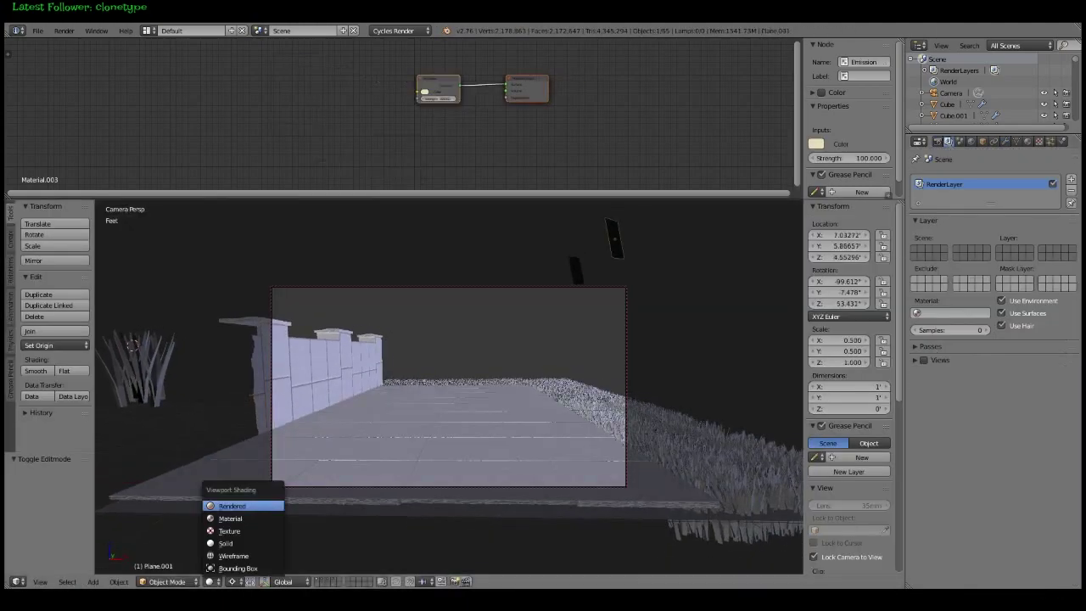
Step: Preview rendered shading and render the final 1000-sample image of the patio
left_click(242, 506)
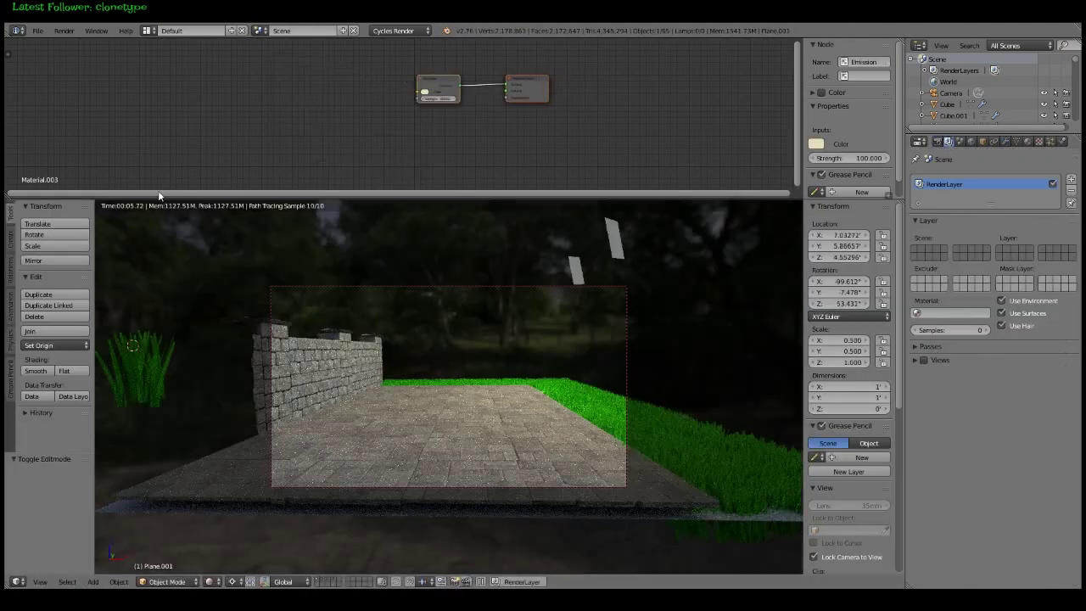
key("F12")
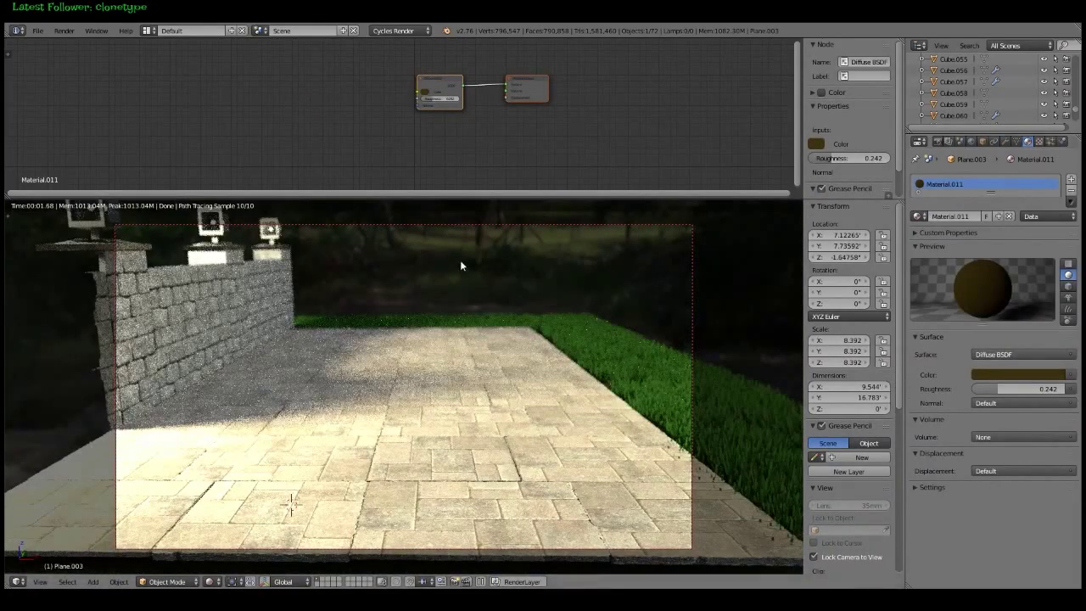
left_click(64, 31)
left_click(76, 44)
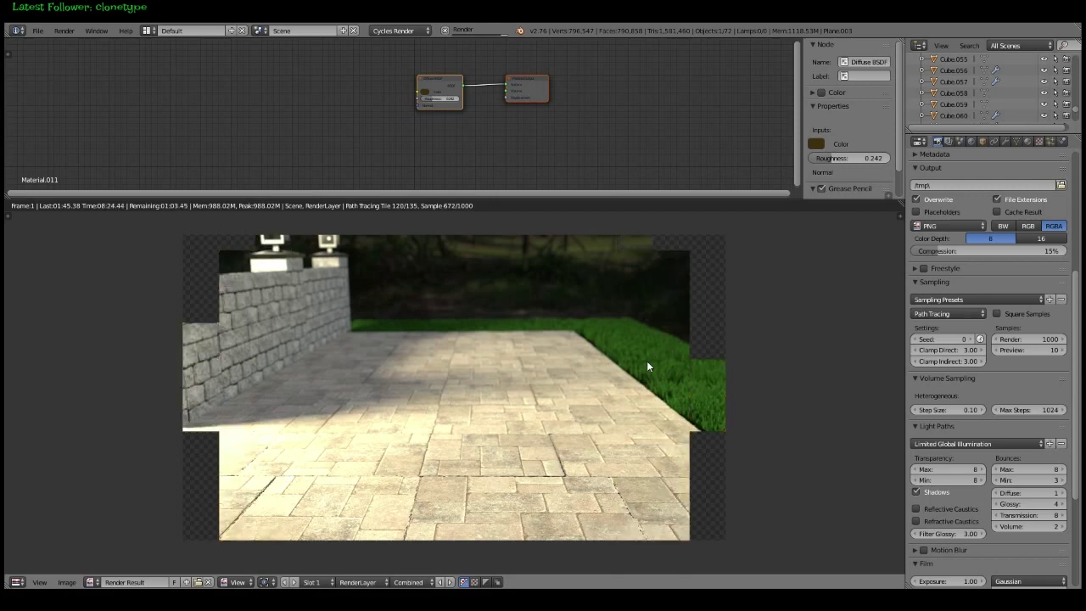
key("Escape")
Step: Inspect the scene from top, side and camera views with a rendered preview
mouse_move(533, 293)
middle_mouse_down()
mouse_move(625, 335)
mouse_move(591, 432)
middle_mouse_up()
key("KP_7")
key("KP_1")
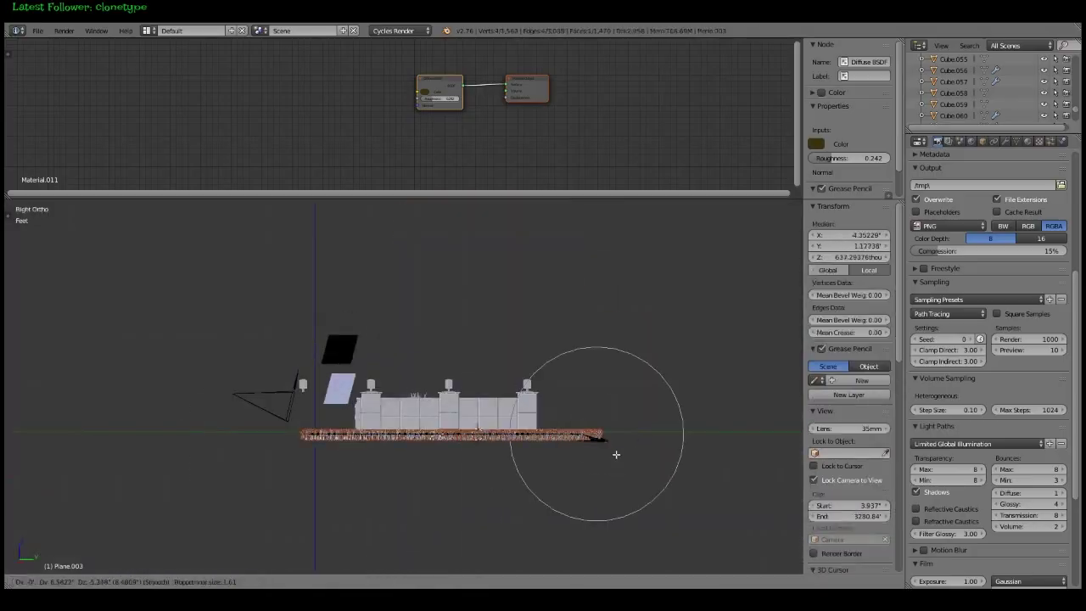
key("KP_0")
key("shift+z")
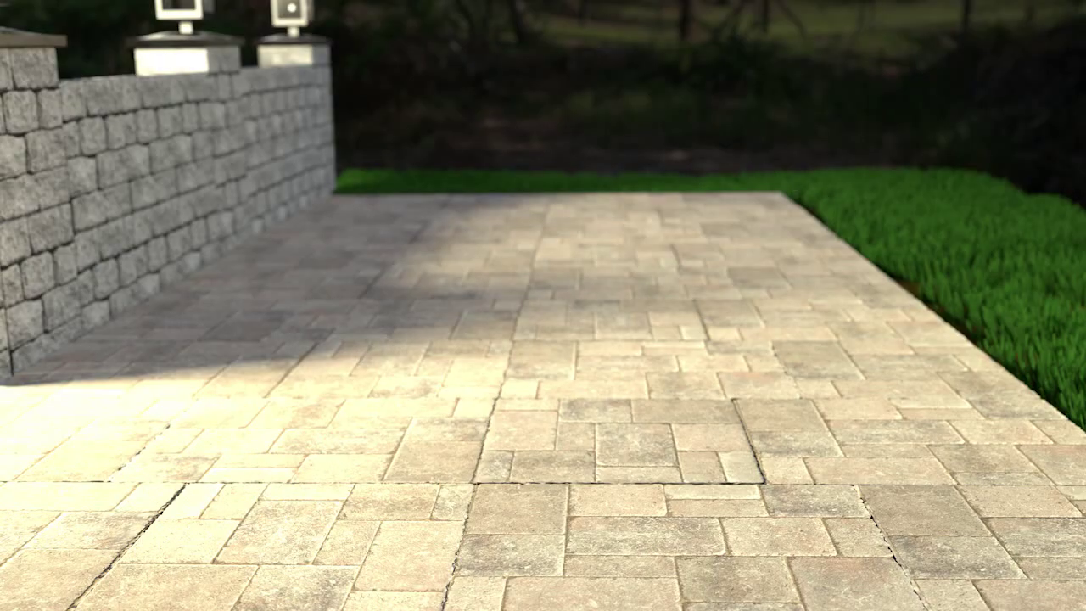